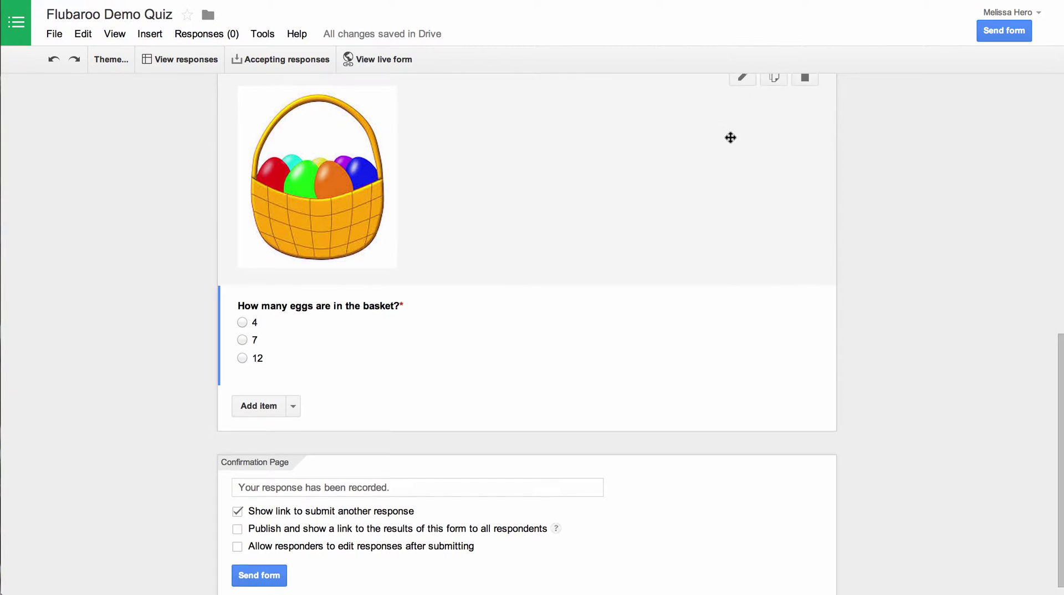
# Open the Email Address question for editing and turn on data validation with the Text type
pyautogui.scroll(15, 730, 138)
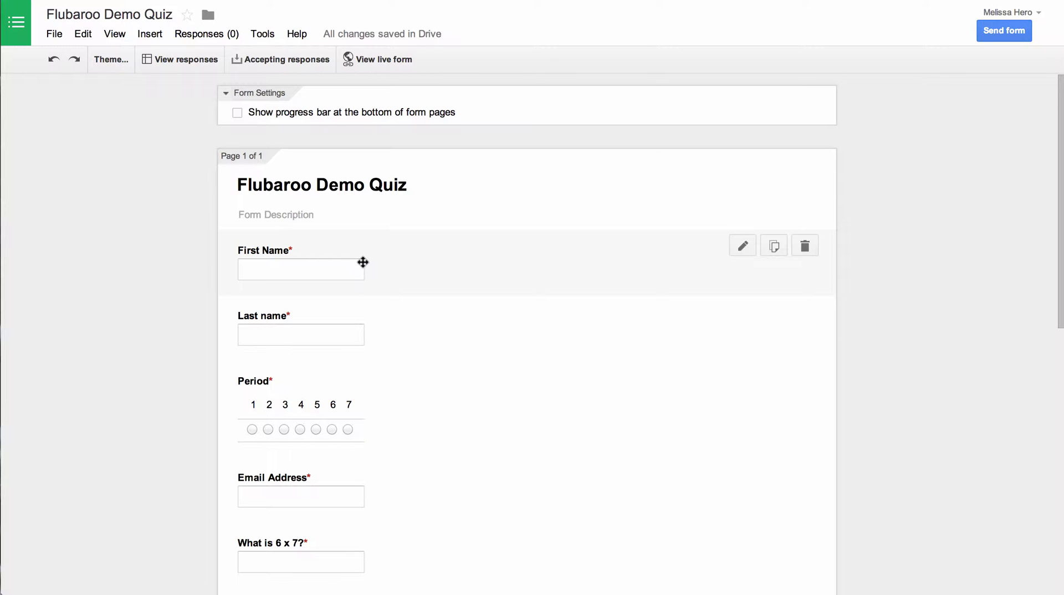
pyautogui.scroll(-2, 362, 262)
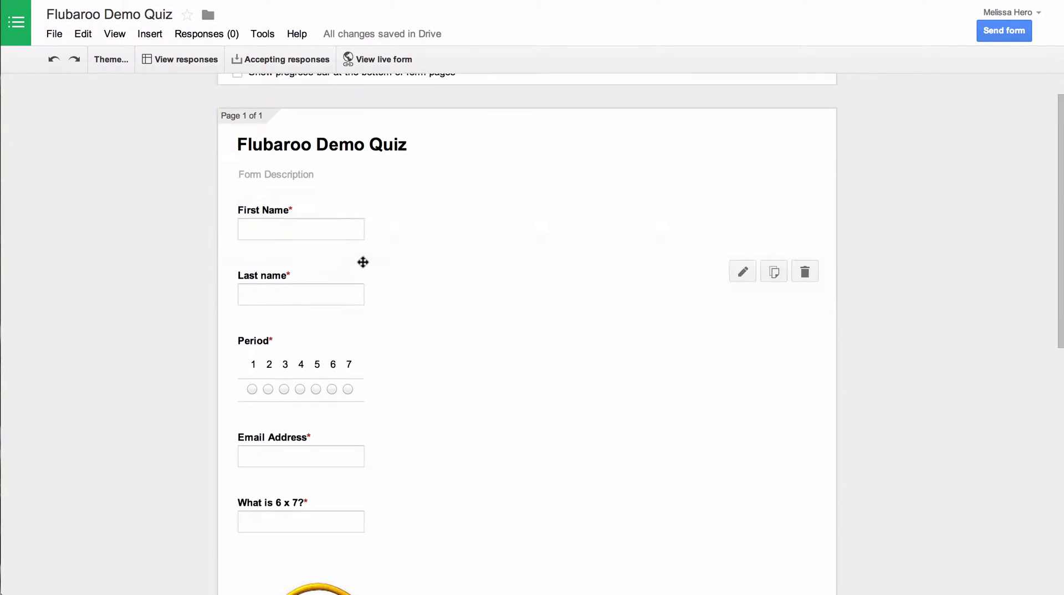
pyautogui.scroll(-1, 347, 332)
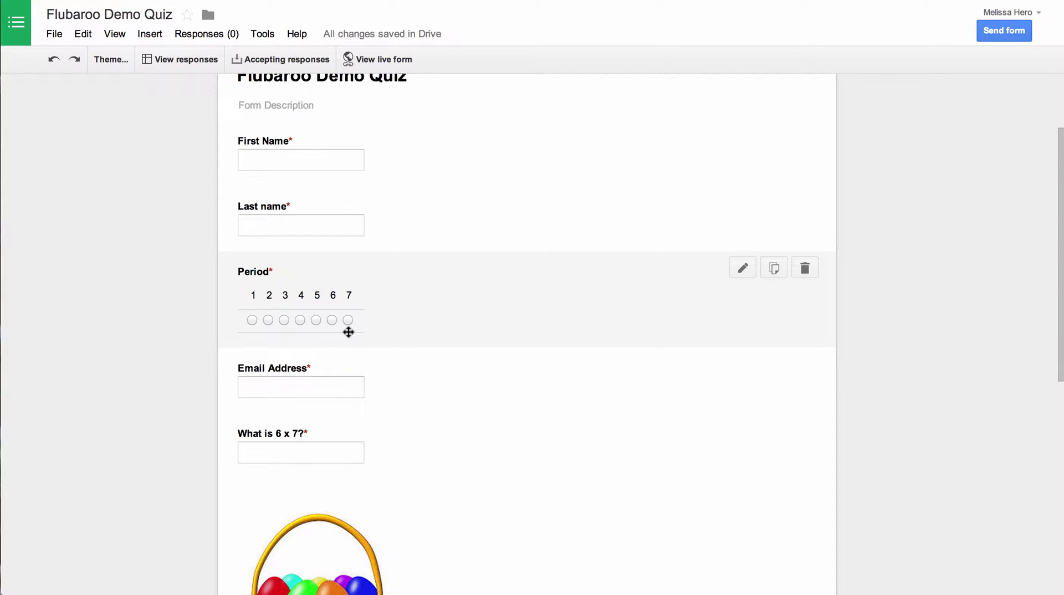
pyautogui.scroll(-2, 348, 333)
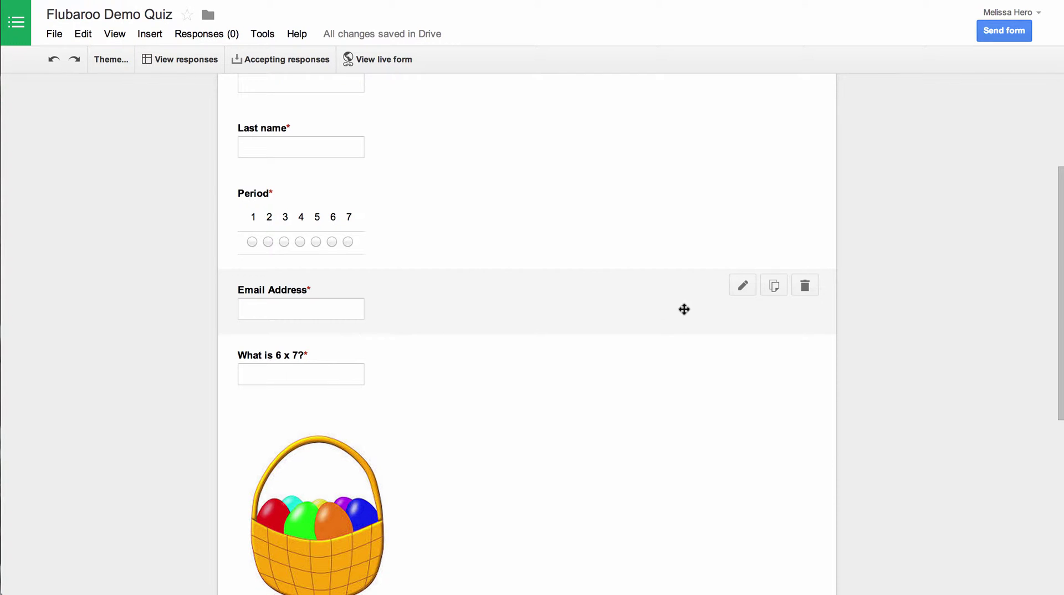
pyautogui.click(749, 290)
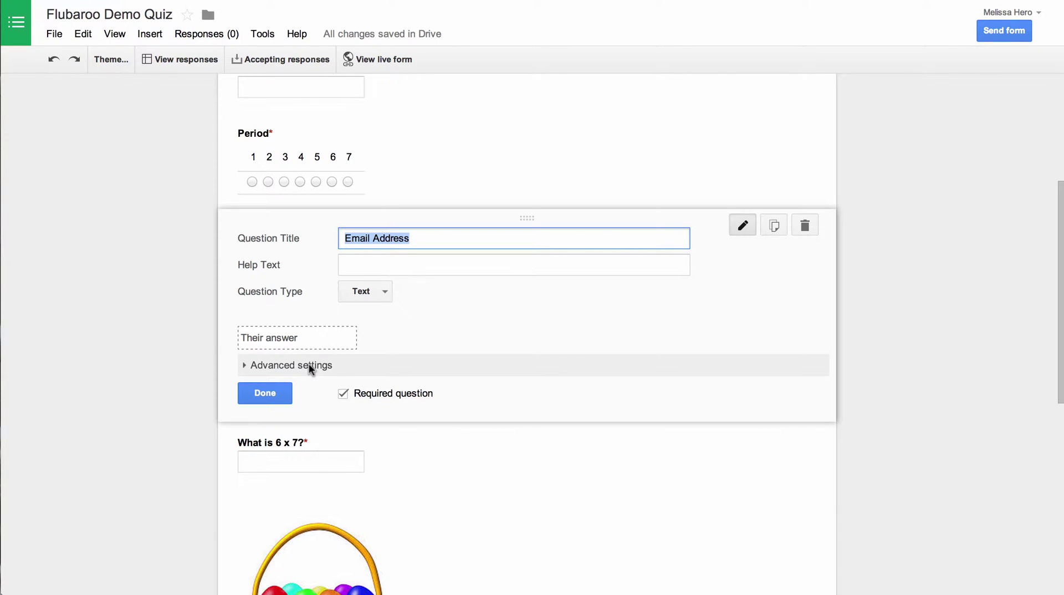
pyautogui.click(309, 366)
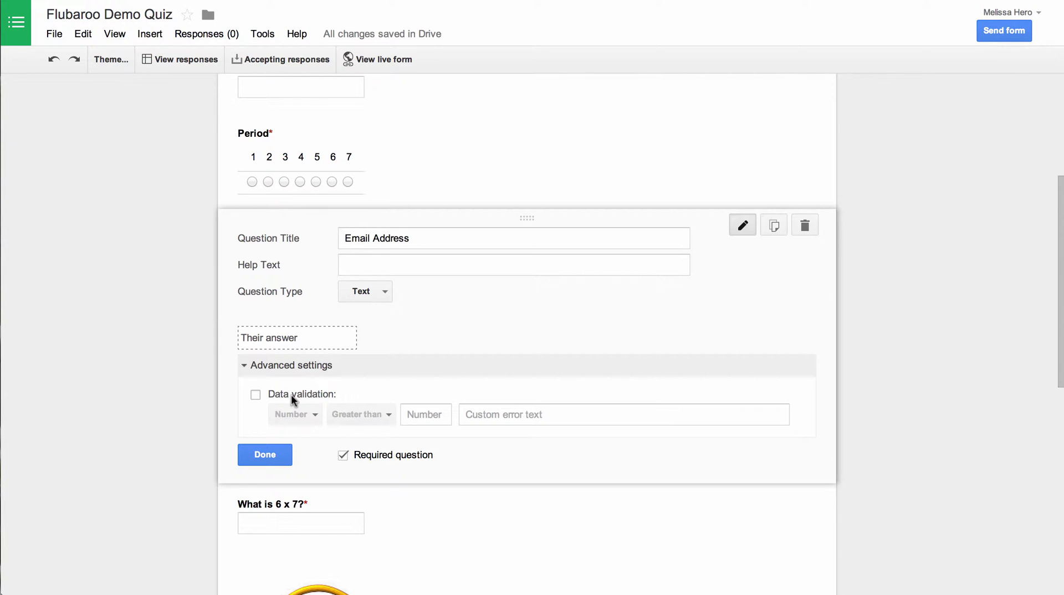
pyautogui.click(256, 396)
pyautogui.click(311, 413)
pyautogui.click(310, 433)
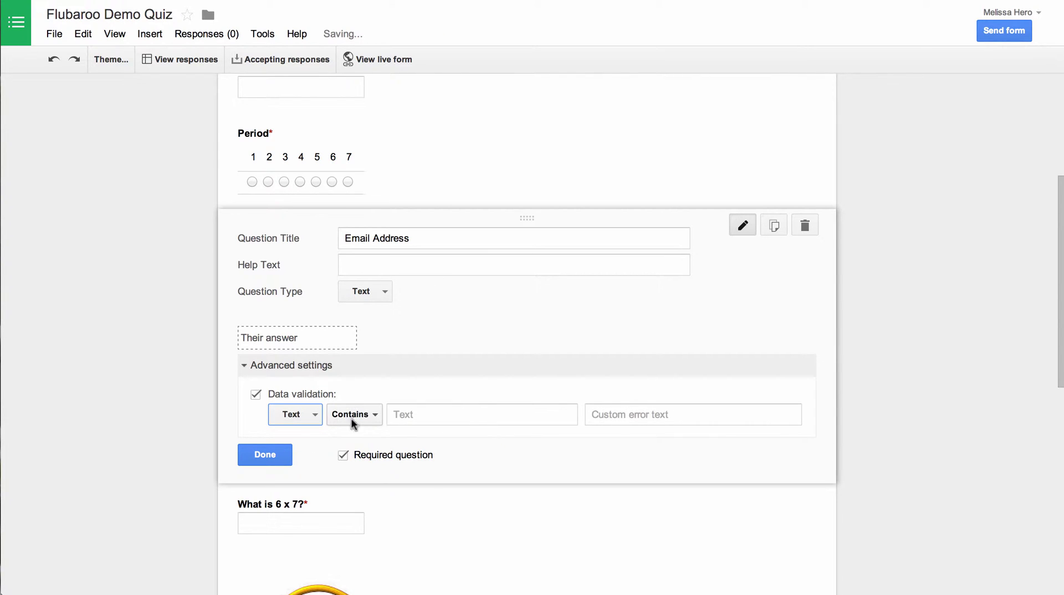
# Set the Email Address question's validation rule to Email address and finish editing the question
pyautogui.click(374, 414)
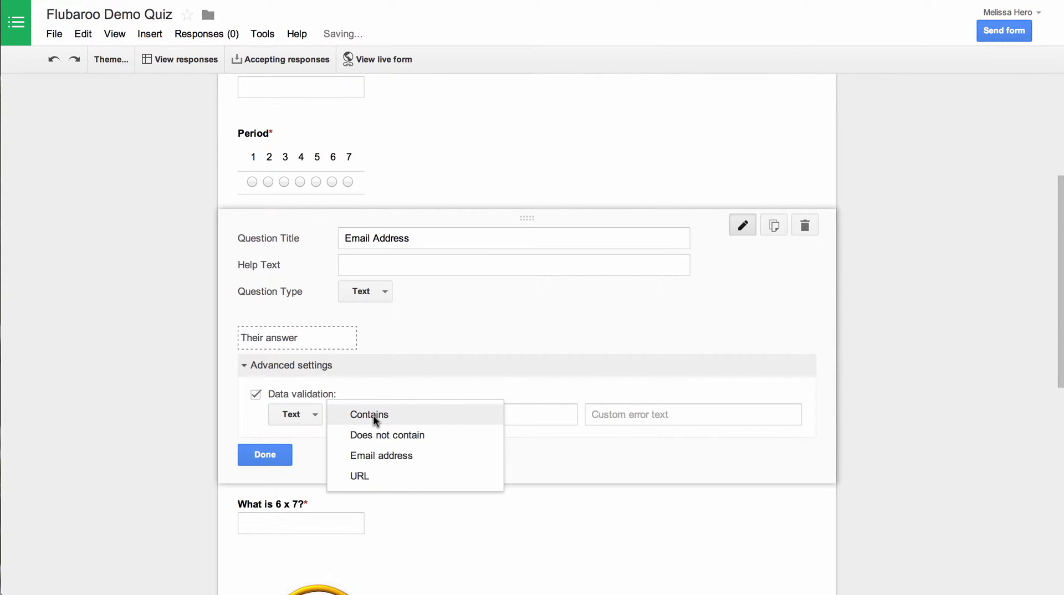
pyautogui.click(375, 455)
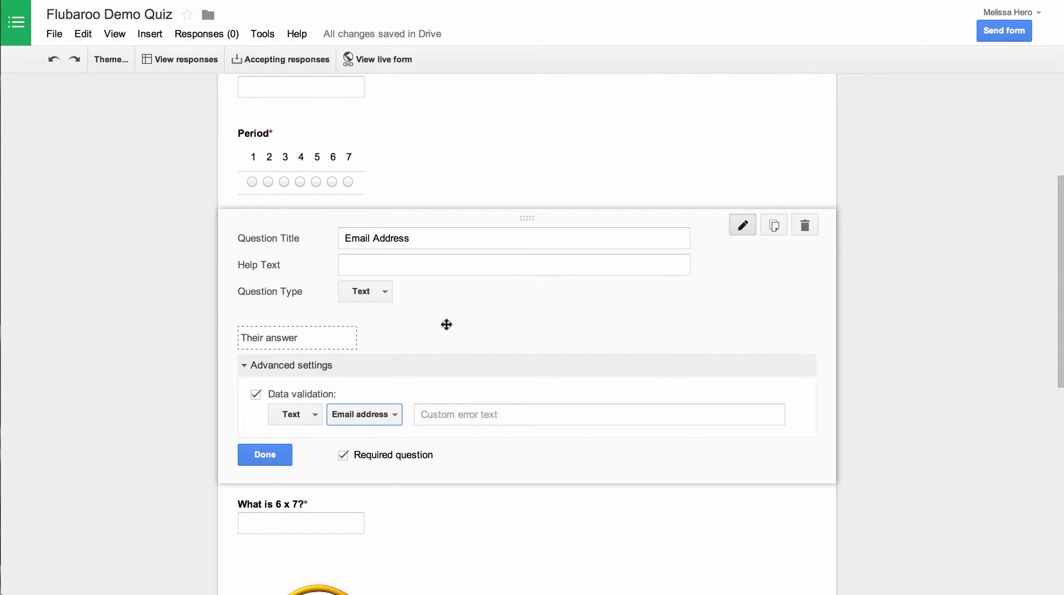
pyautogui.click(377, 416)
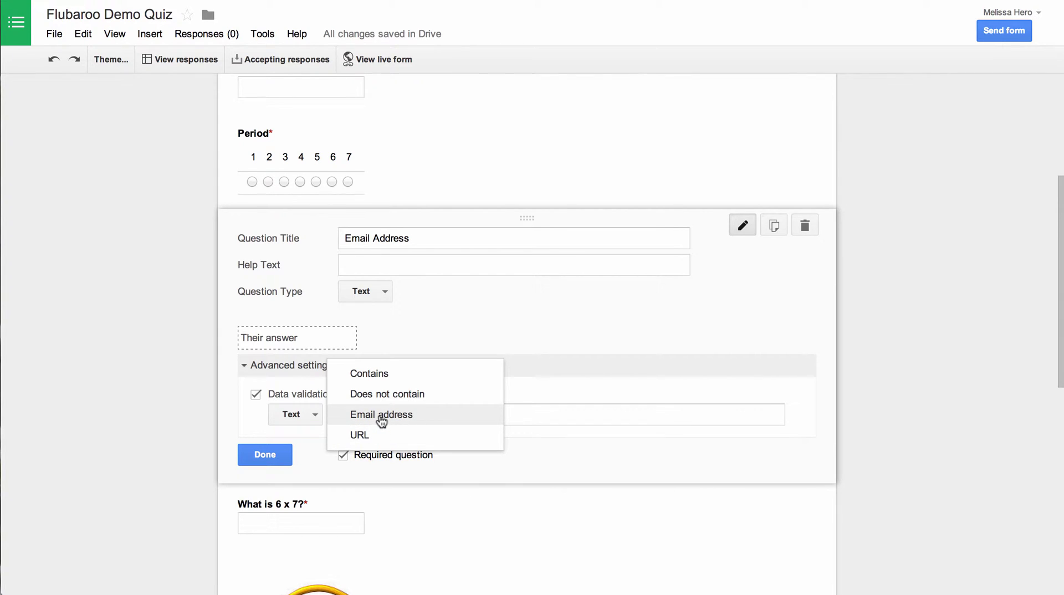
pyautogui.click(381, 418)
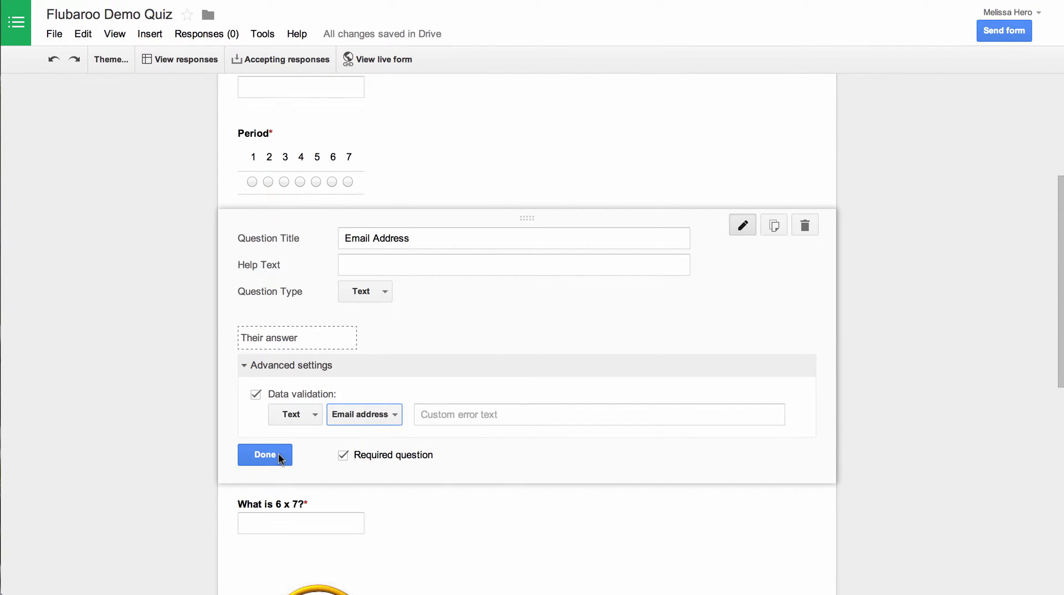
pyautogui.click(278, 453)
# Enable Shuffle option order for the question "How many eggs are in the basket?" and finish editing it
pyautogui.scroll(-2, 184, 446)
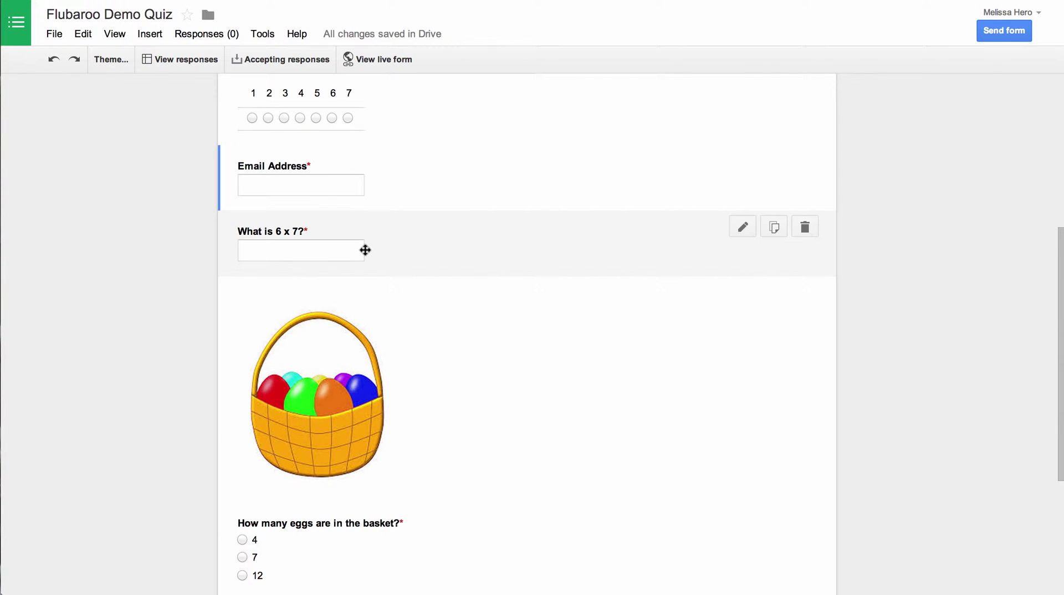
pyautogui.scroll(-4, 364, 247)
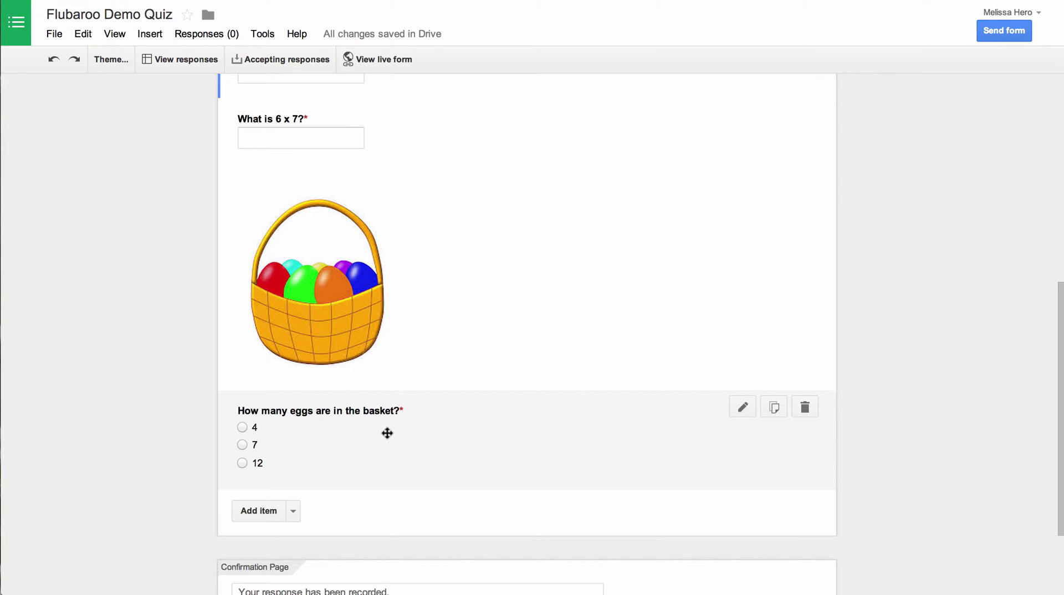
pyautogui.click(743, 409)
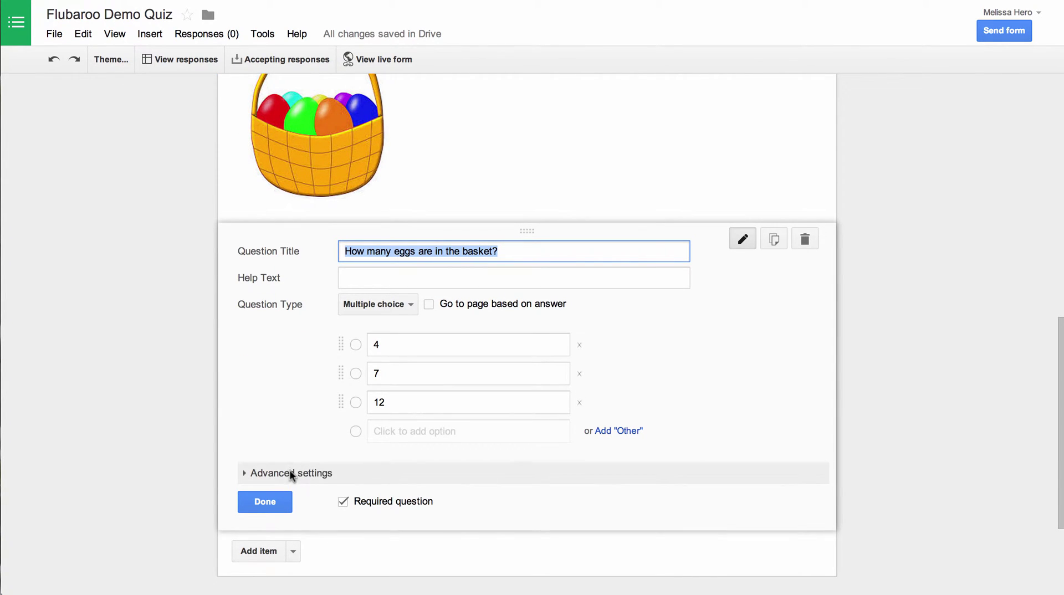
pyautogui.click(292, 472)
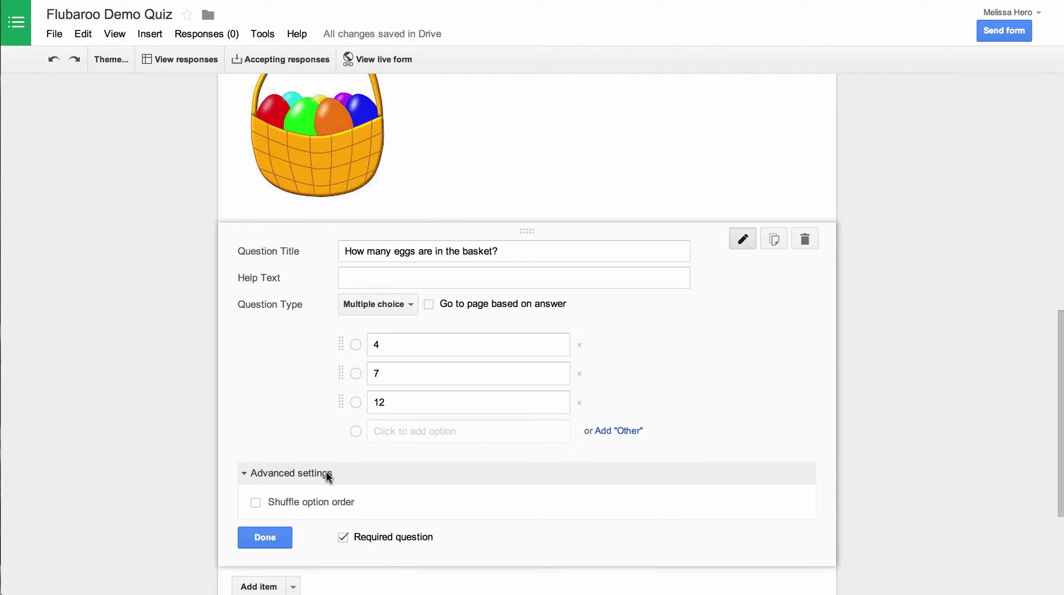
pyautogui.click(255, 502)
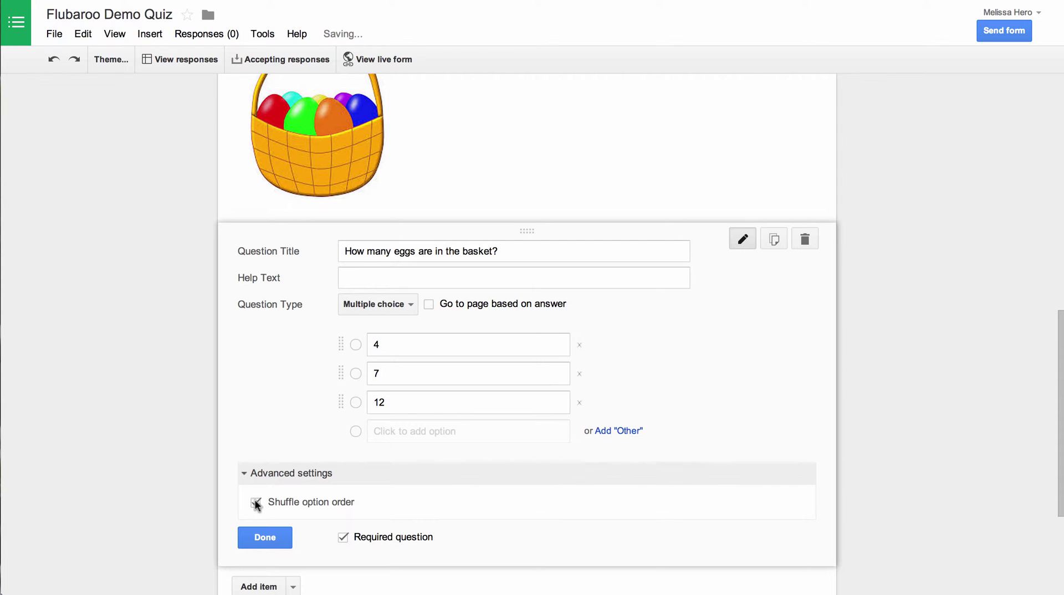
pyautogui.click(270, 537)
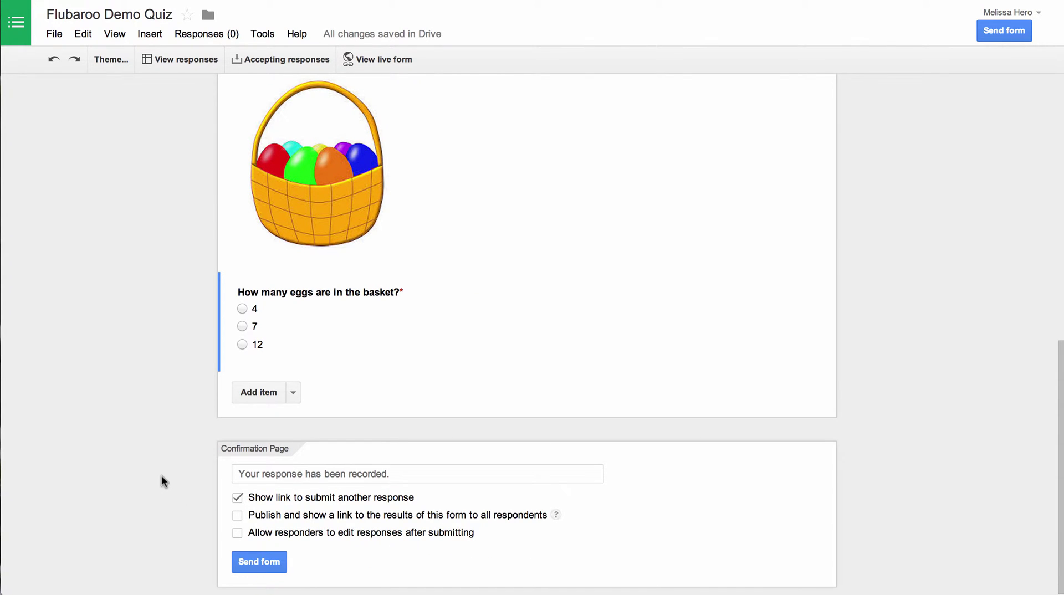
# View the quiz's responses spreadsheet
pyautogui.scroll(5, 154, 358)
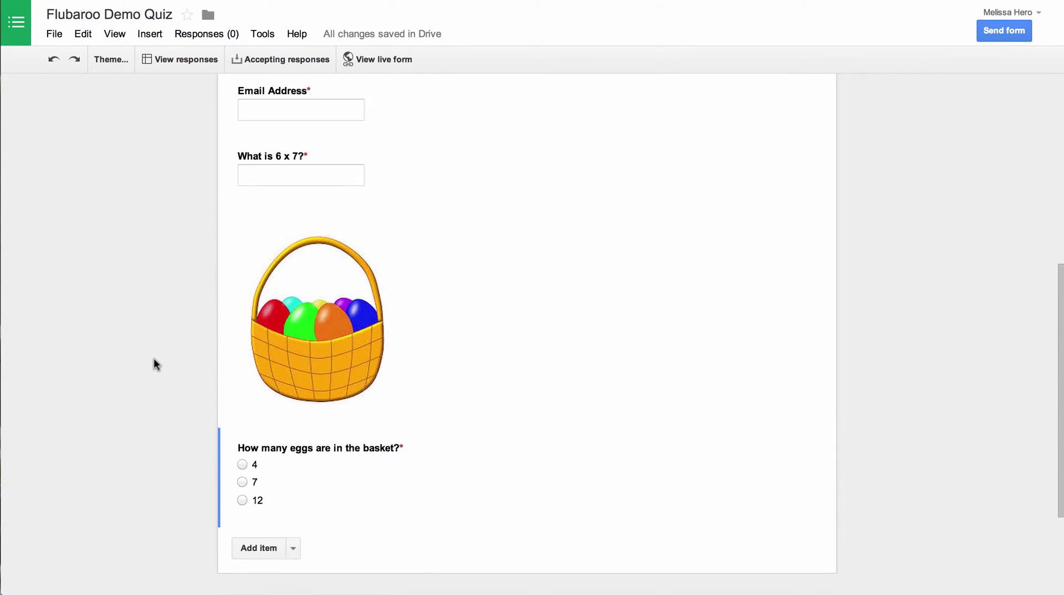
pyautogui.scroll(5, 154, 358)
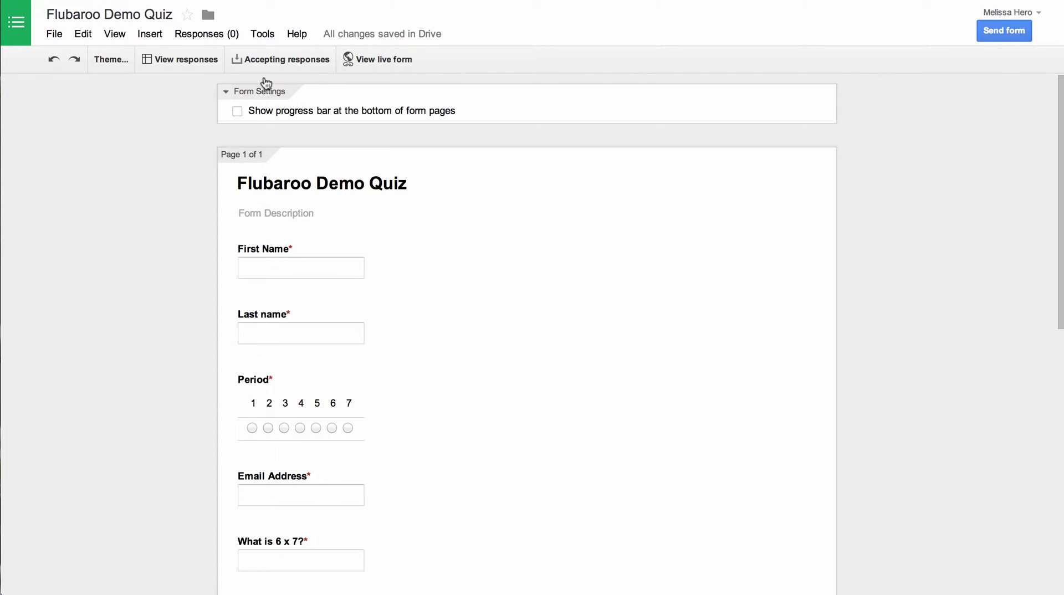
pyautogui.click(203, 58)
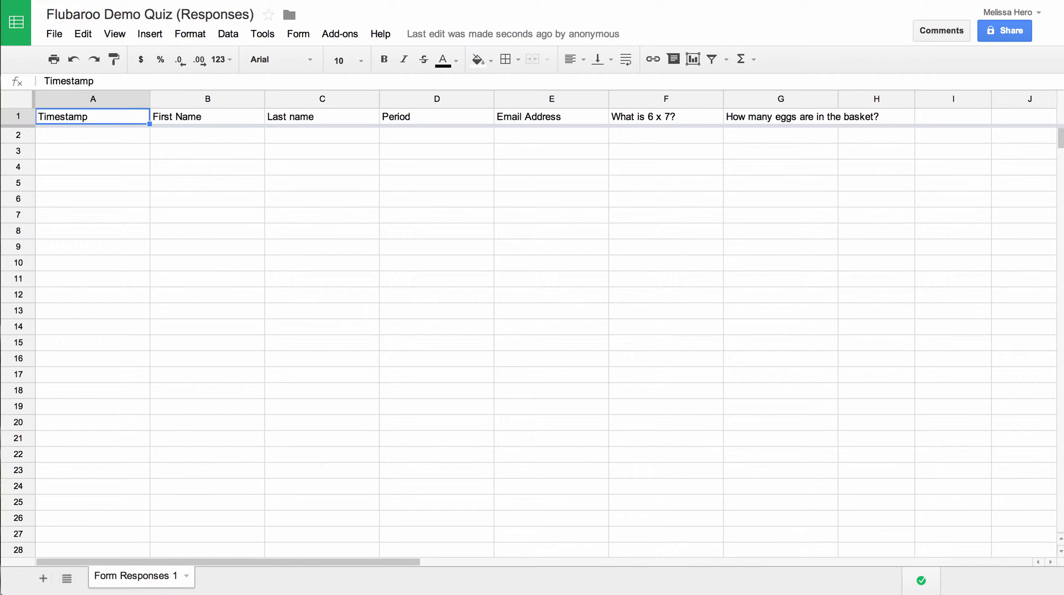
# Submit an answer key through the live form: first name Answer, last name Key, period 1, an e-mail address, 42, and 7 eggs
pyautogui.click(438, 1)
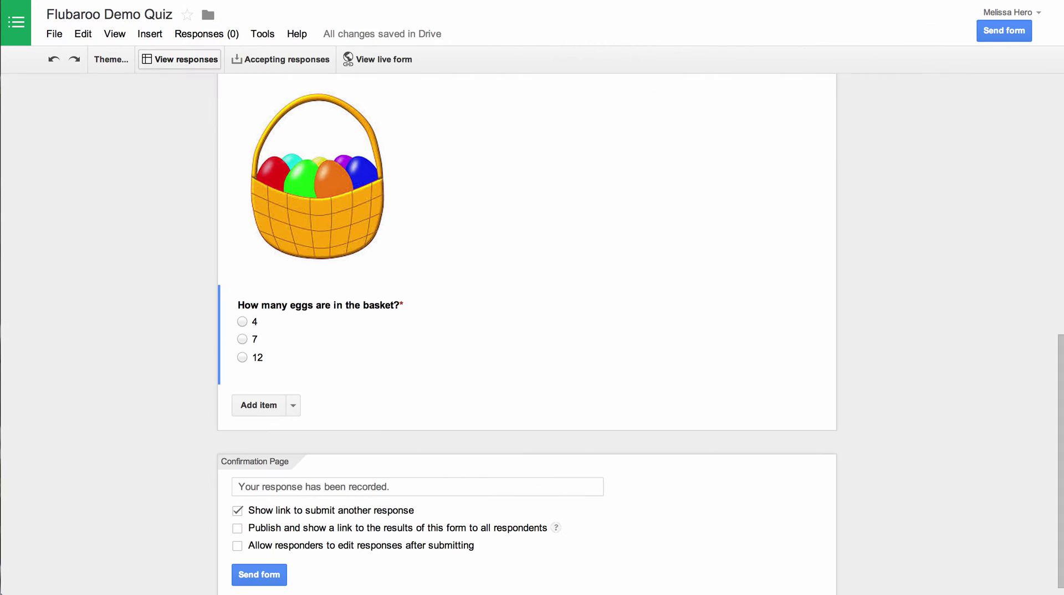
pyautogui.click(378, 58)
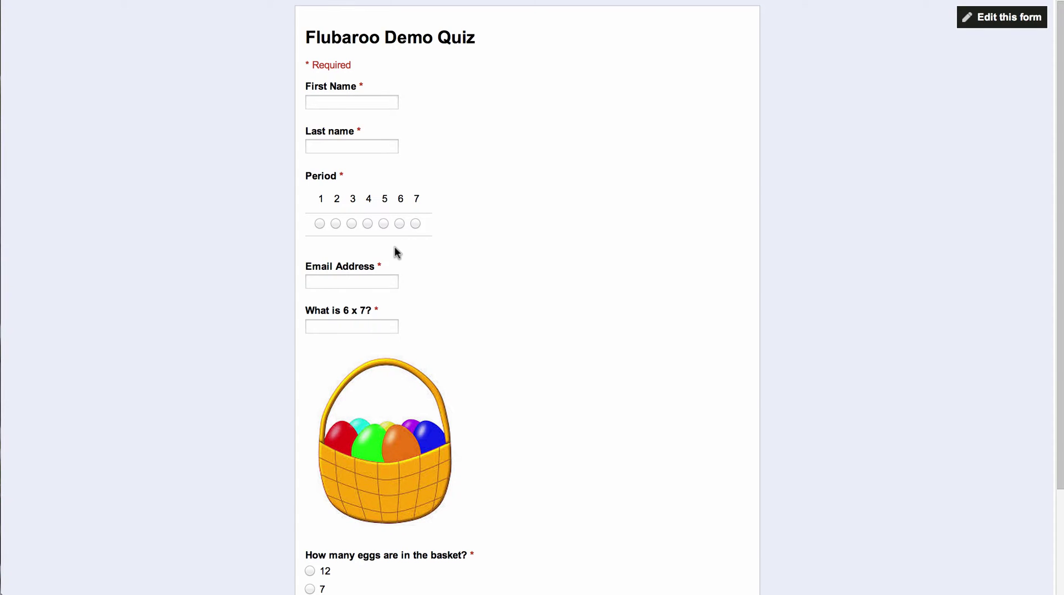
pyautogui.scroll(-2, 396, 251)
pyautogui.scroll(1, 396, 251)
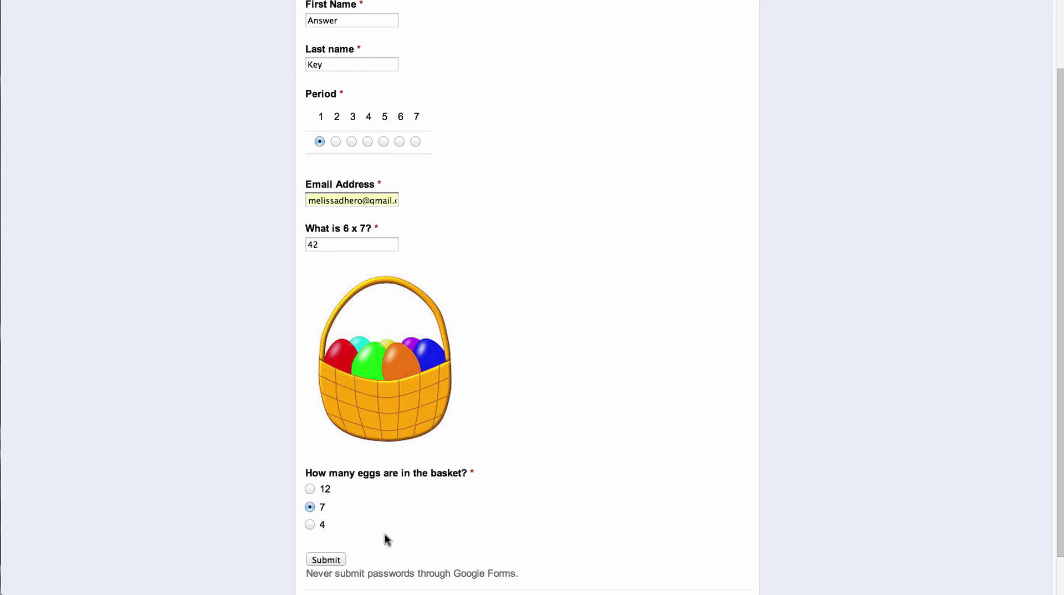
pyautogui.click(333, 559)
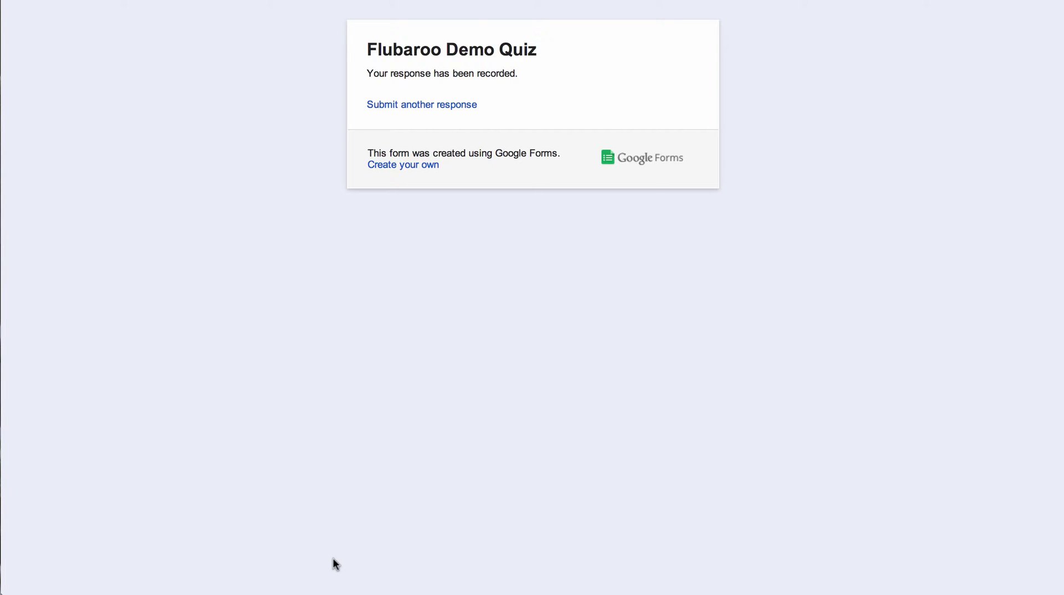
# Submit another response with first name Student, last name Example, period 3, an e-mail address, 67 for 6 x 7, and 7 eggs
pyautogui.click(432, 106)
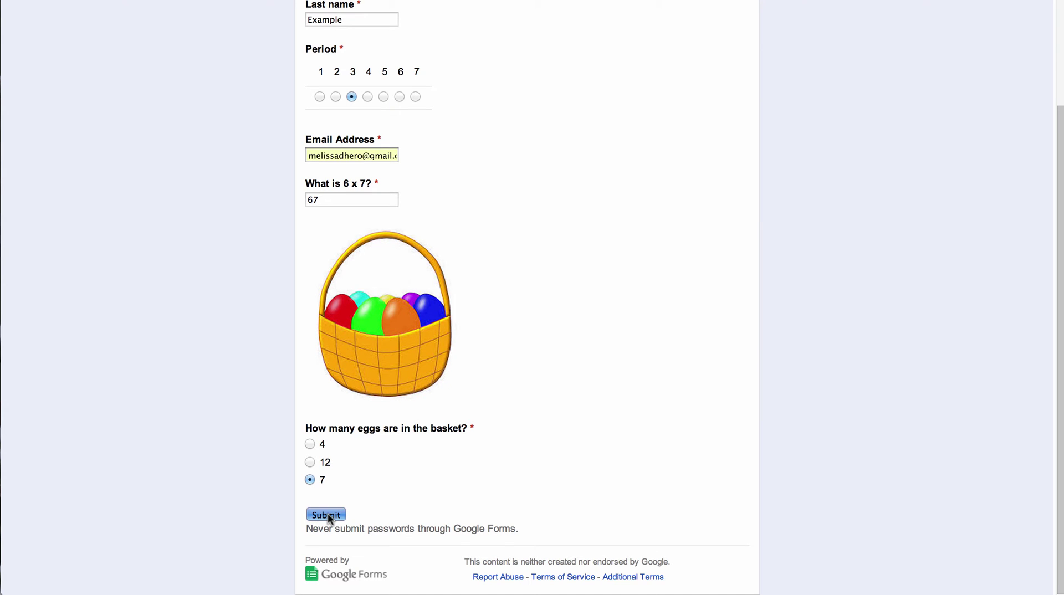
pyautogui.click(326, 515)
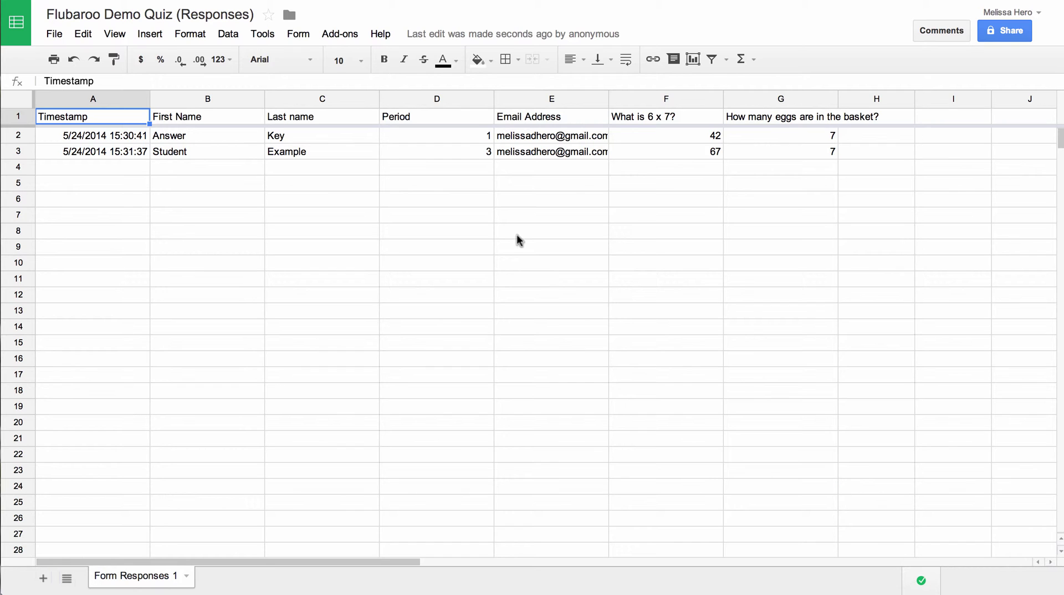
# From the responses spreadsheet, browse the add-ons gallery, examine the Flubaroo entry, and close the gallery
pyautogui.click(352, 39)
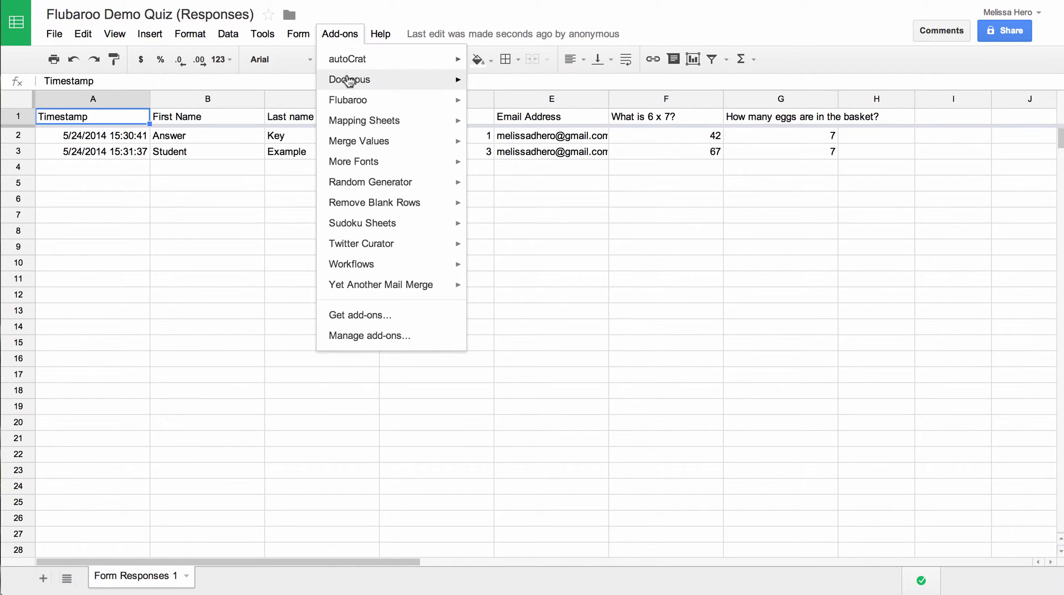
pyautogui.moveTo(361, 286)
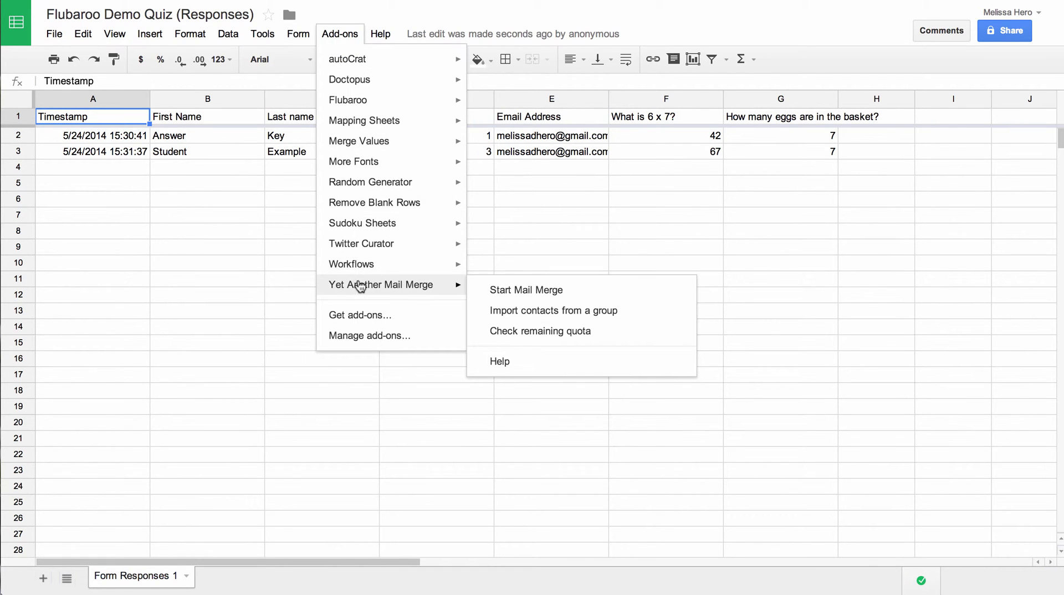
pyautogui.click(357, 316)
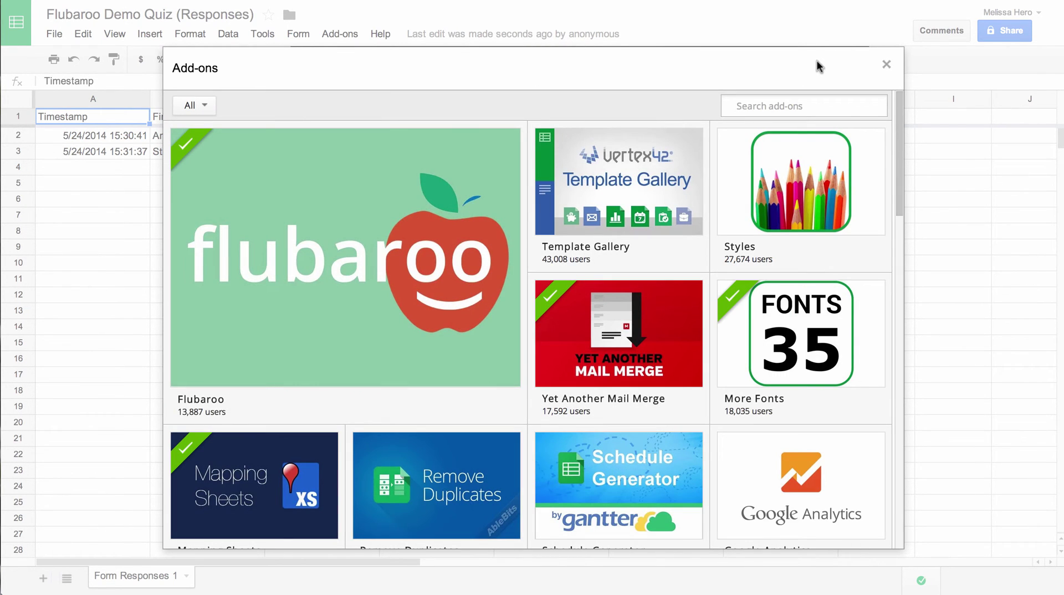
pyautogui.moveTo(394, 237)
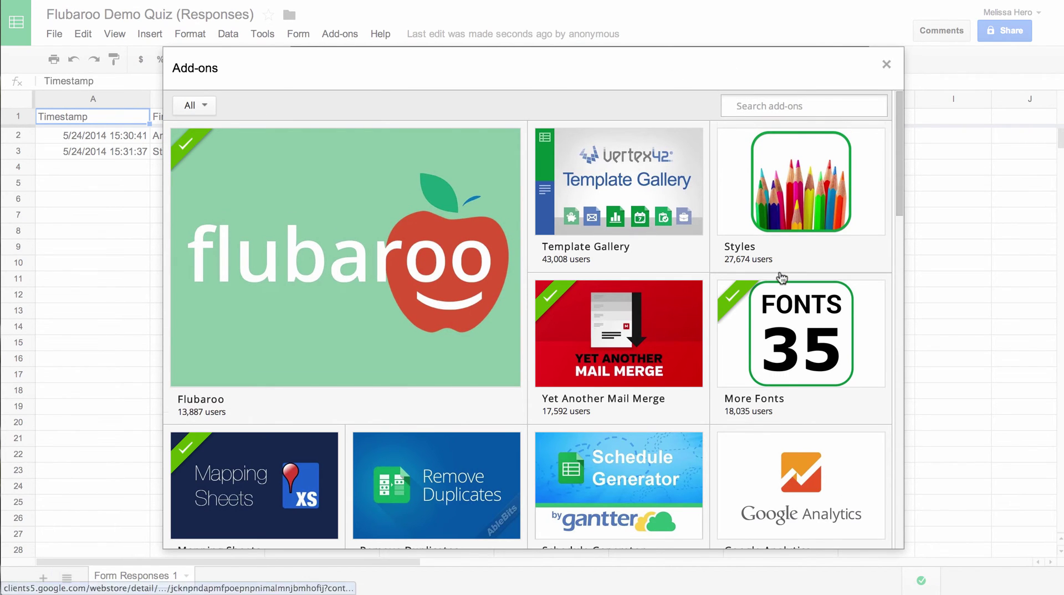
pyautogui.scroll(-5, 779, 277)
pyautogui.scroll(5, 779, 277)
pyautogui.moveTo(454, 350)
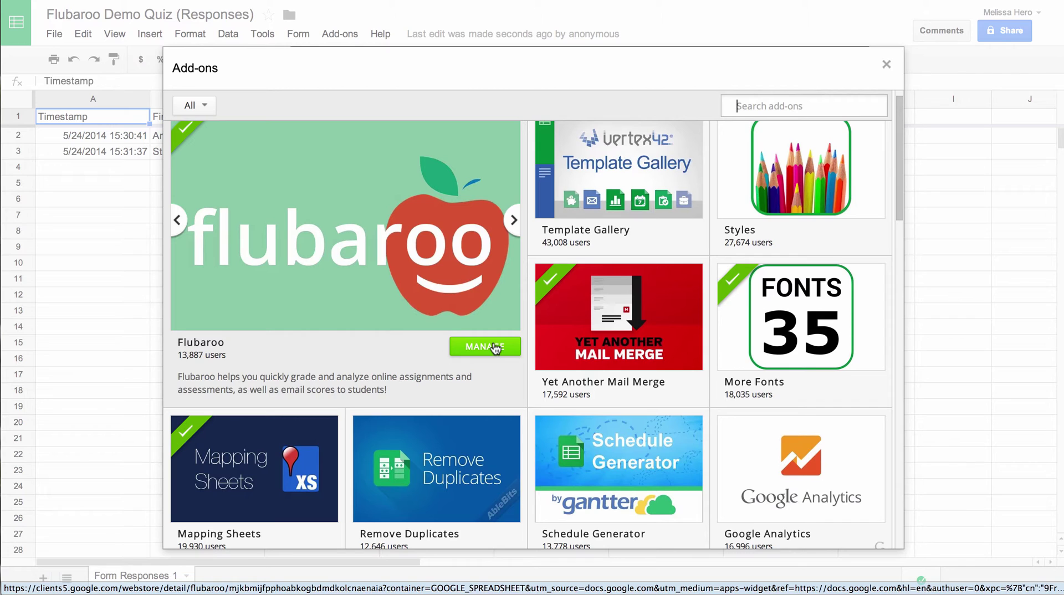
pyautogui.moveTo(435, 472)
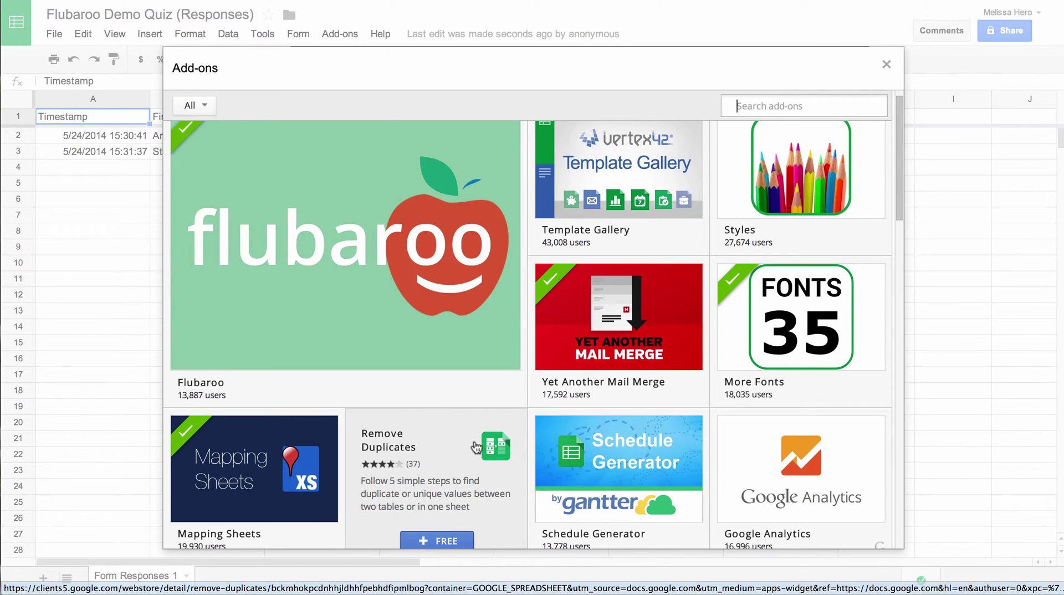
pyautogui.moveTo(476, 316)
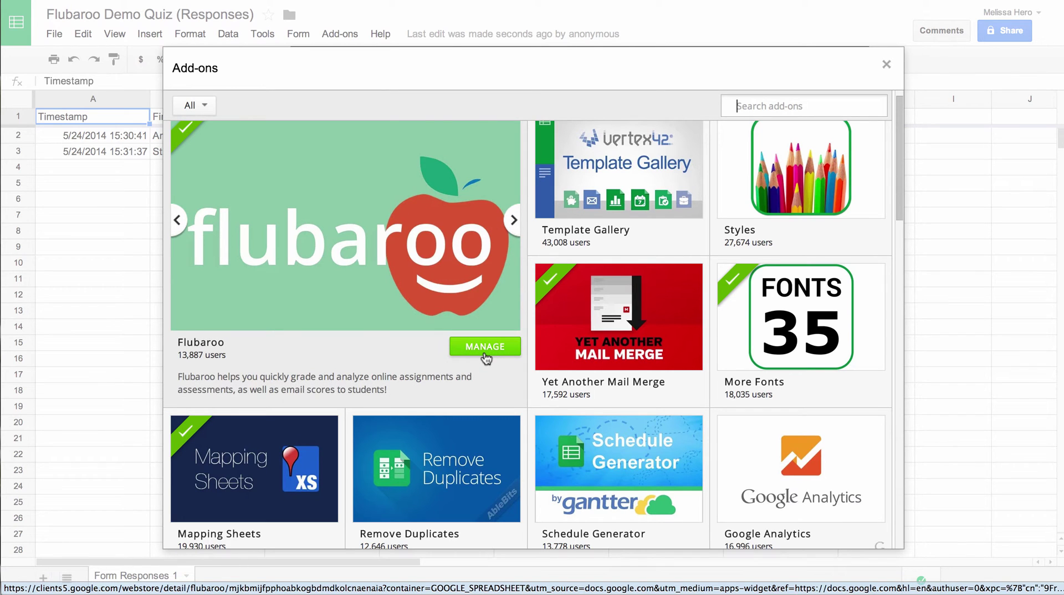
pyautogui.click(887, 65)
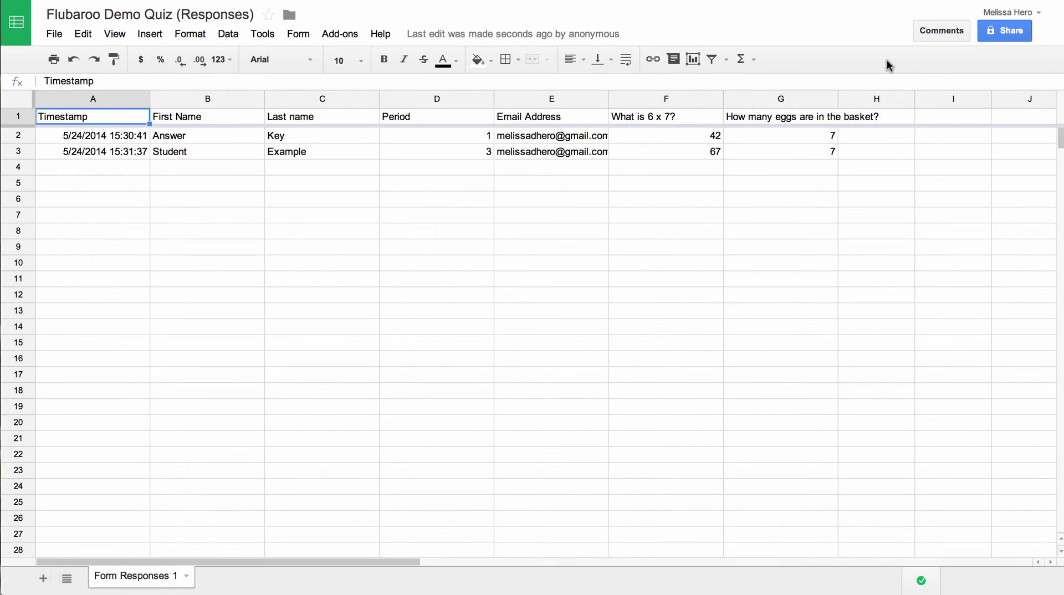
# Start grading the assignment with Flubaroo, making "What is 6 x 7?" worth 2 points and accepting the suggested options for the other questions
pyautogui.click(343, 35)
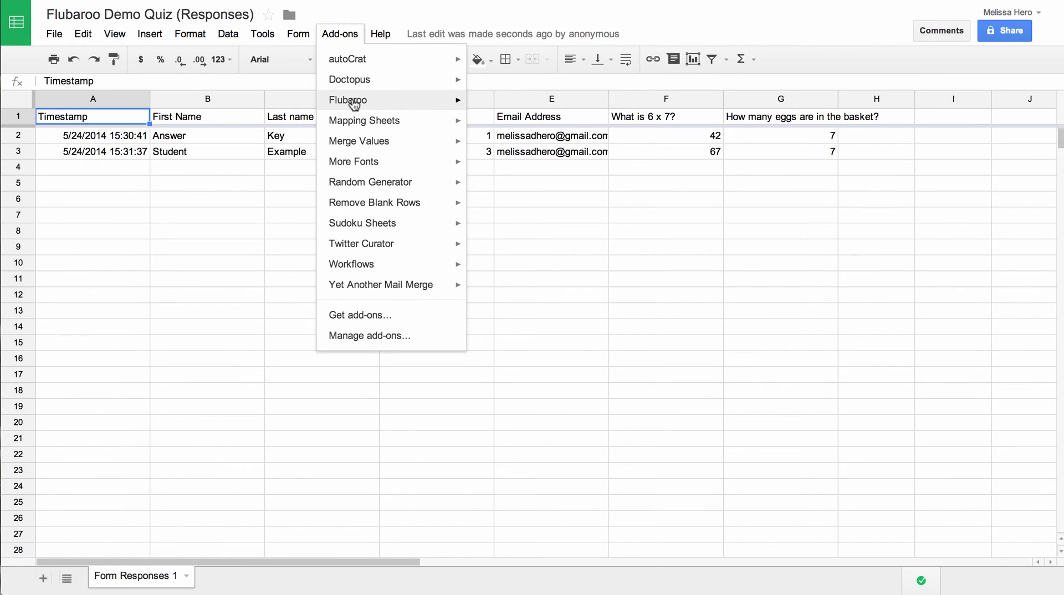
pyautogui.moveTo(434, 103)
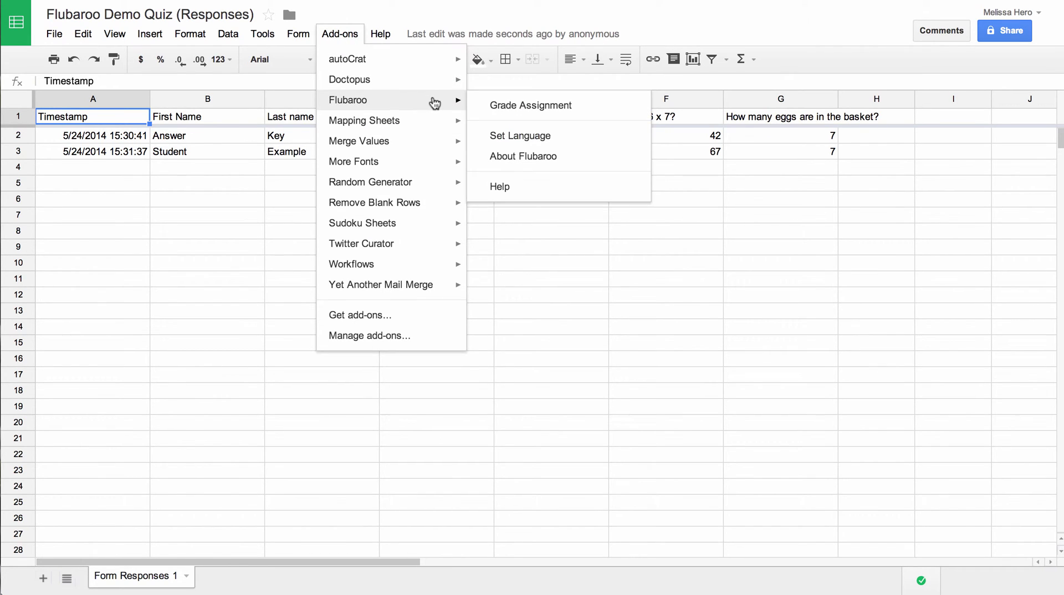
pyautogui.click(517, 106)
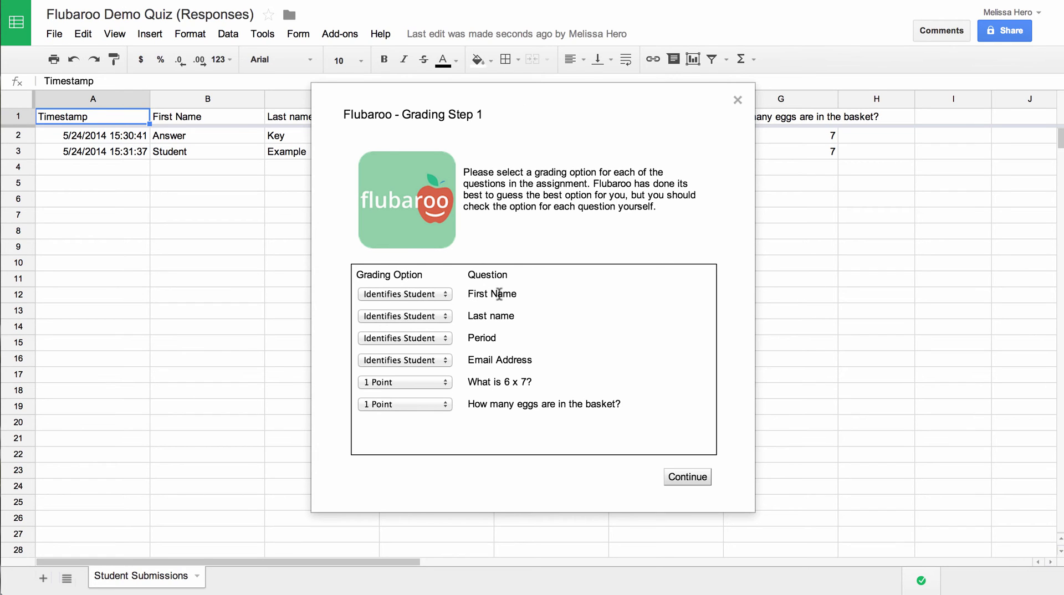
pyautogui.click(415, 294)
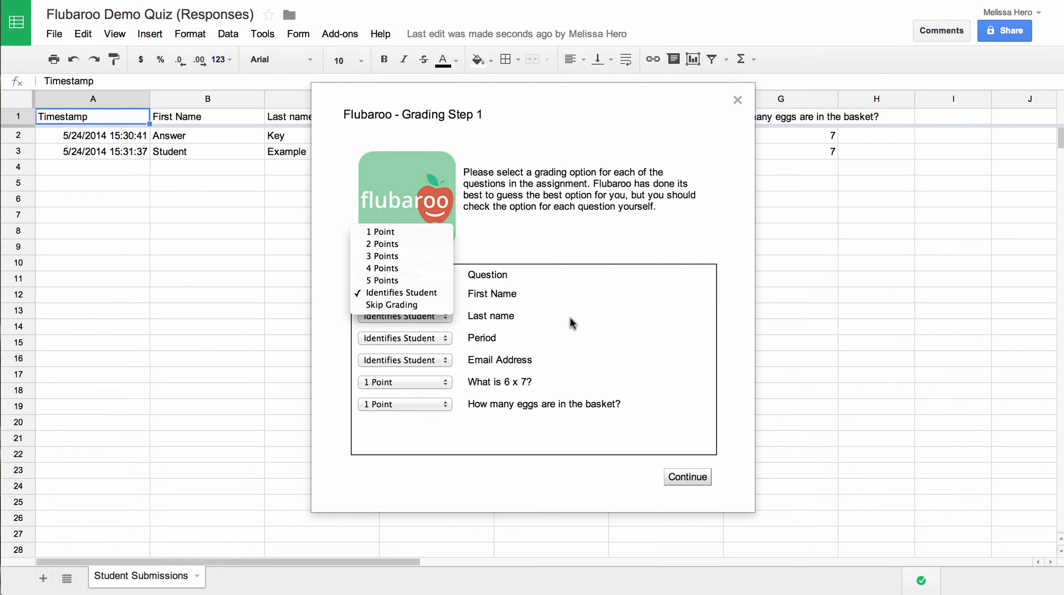
pyautogui.click(556, 330)
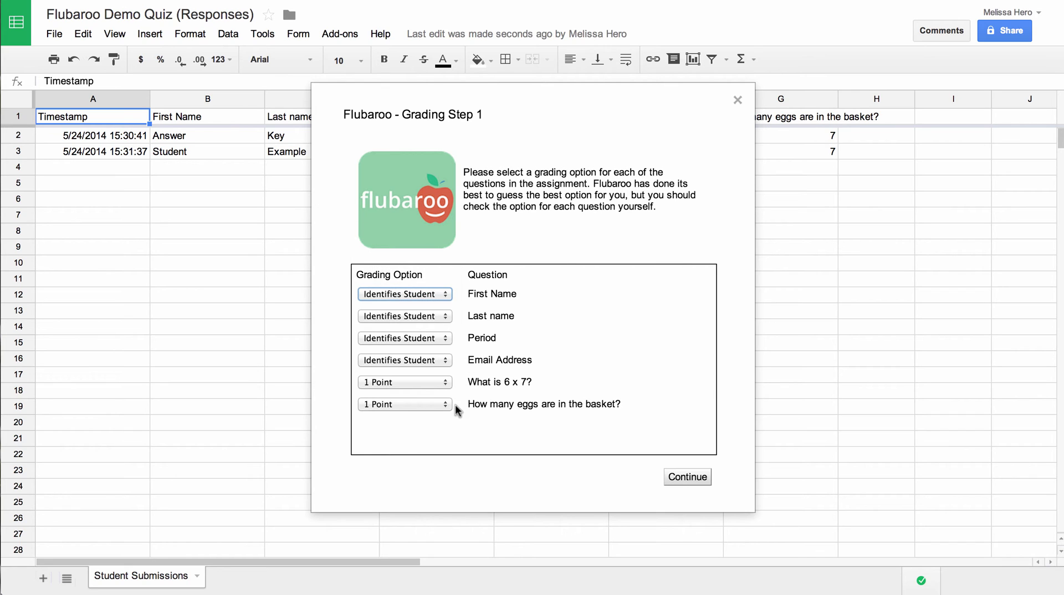
pyautogui.click(444, 382)
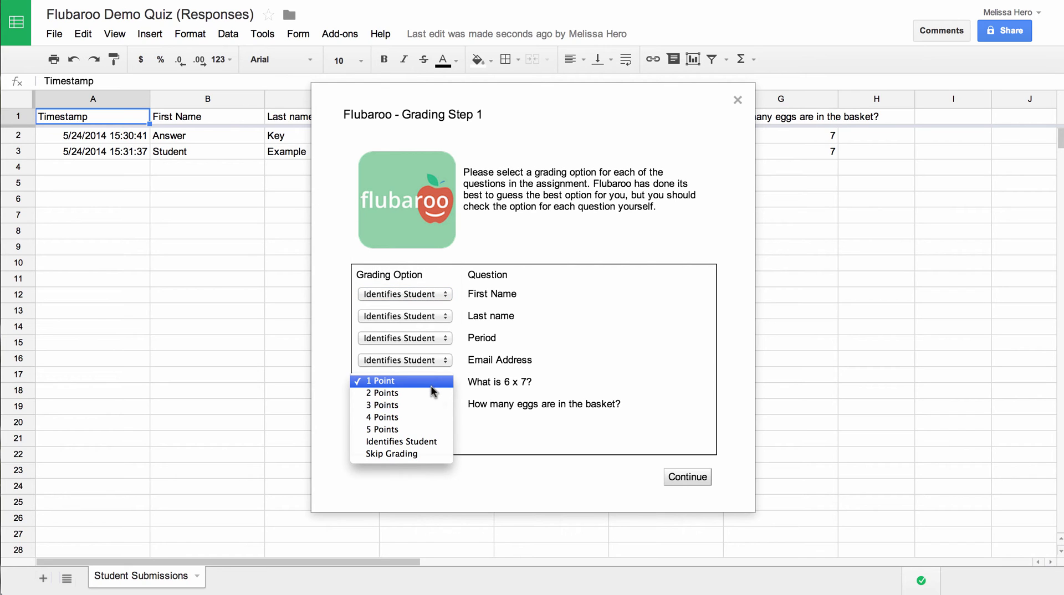
pyautogui.click(432, 393)
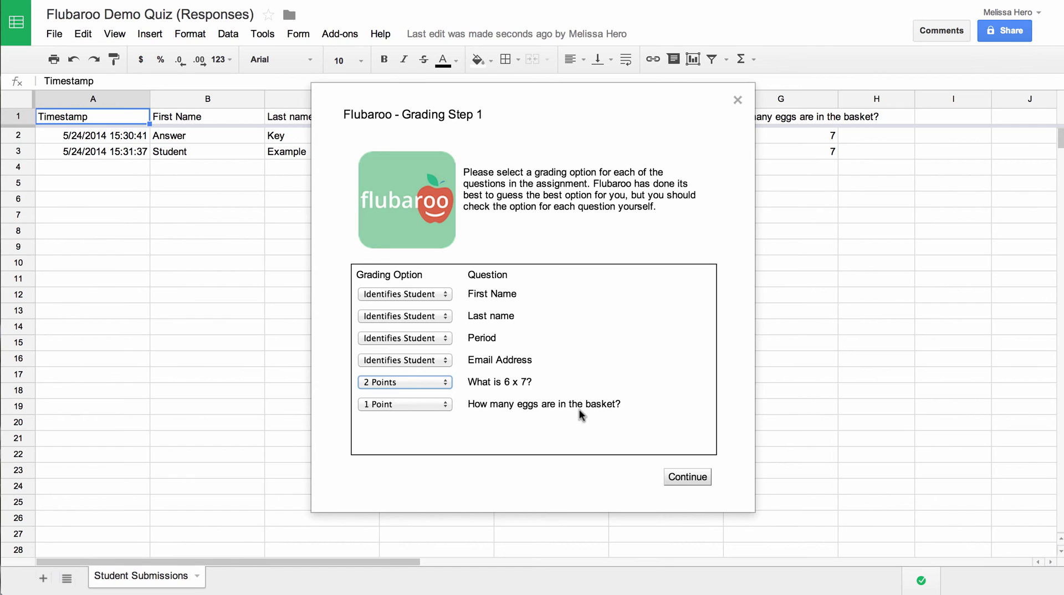
pyautogui.click(688, 478)
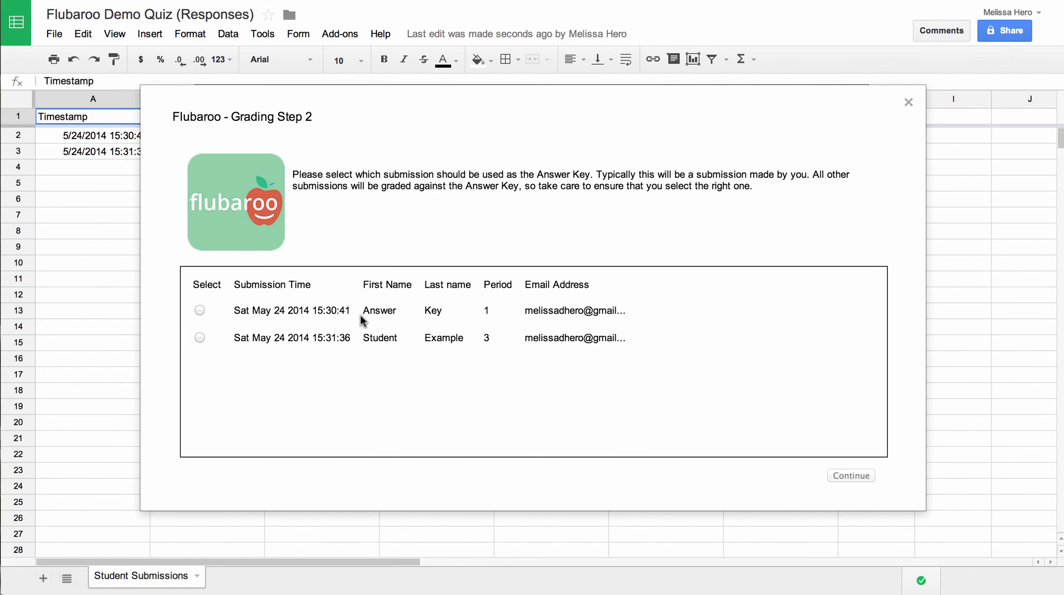
# Grade the submissions using the "Answer Key" response as the answer key, and view the resulting grades
pyautogui.click(200, 311)
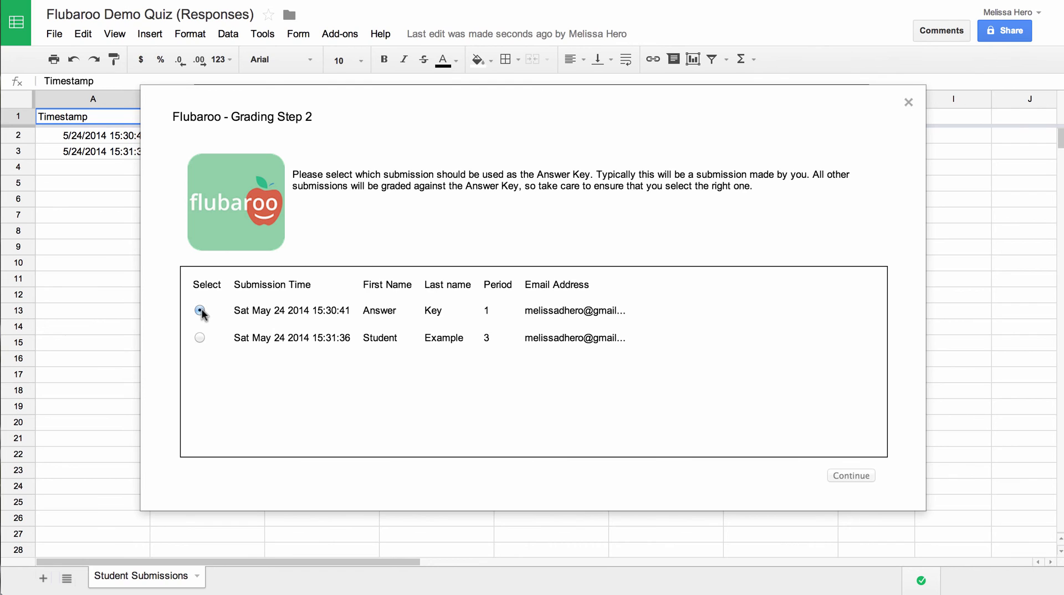
pyautogui.click(848, 476)
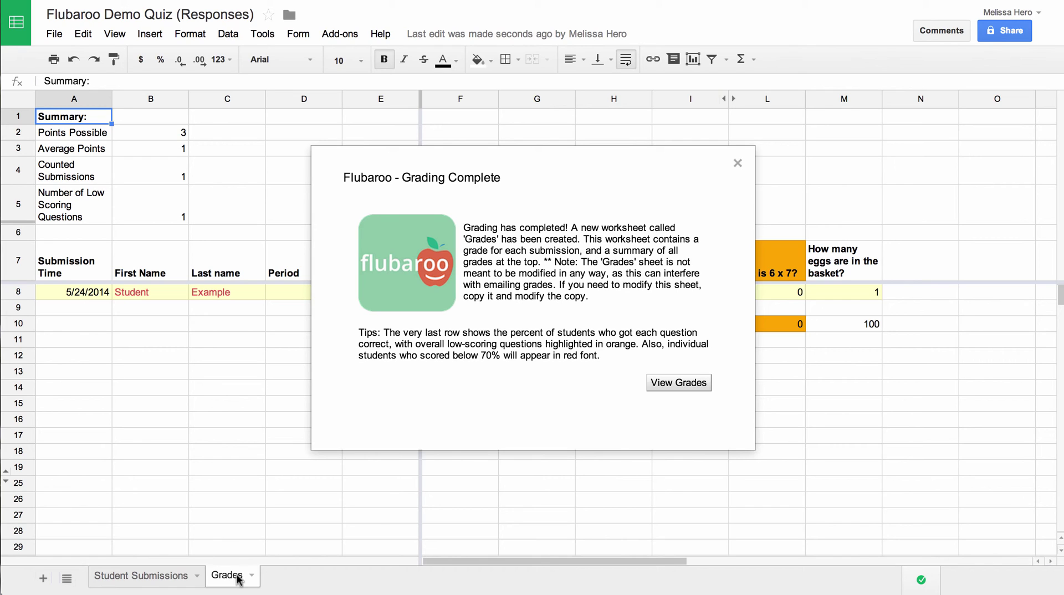
pyautogui.click(679, 383)
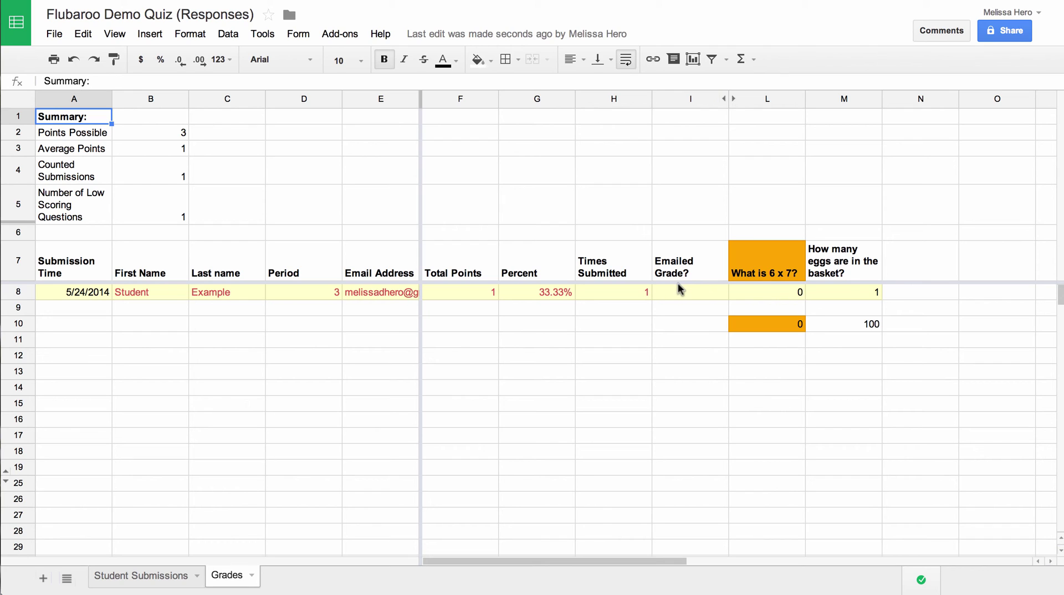
# Email the grades through Flubaroo using the Email Address question, including the list of questions and scores but no answer key or message
pyautogui.click(349, 36)
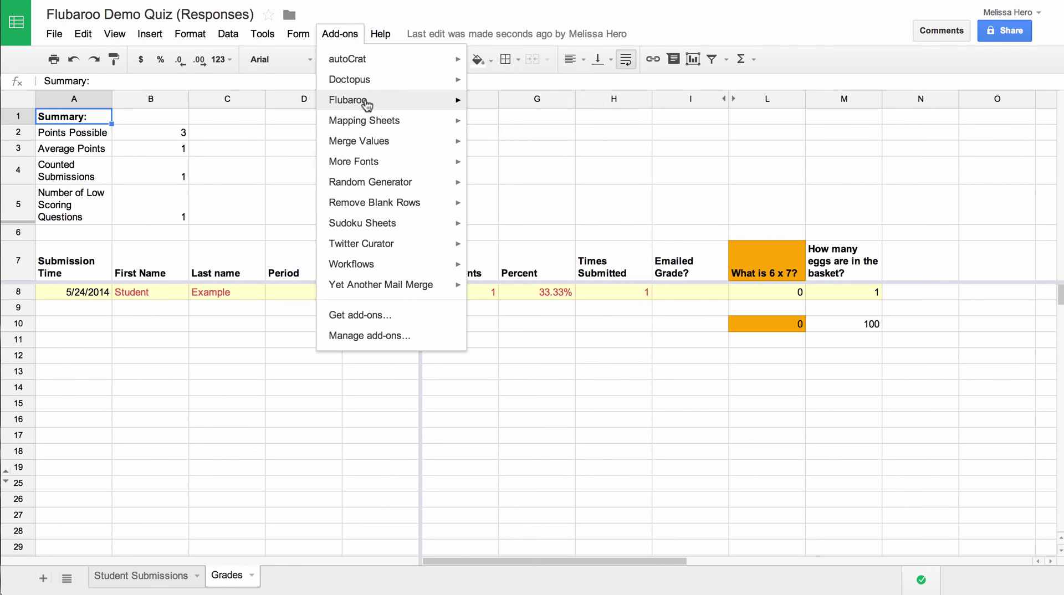
pyautogui.moveTo(367, 104)
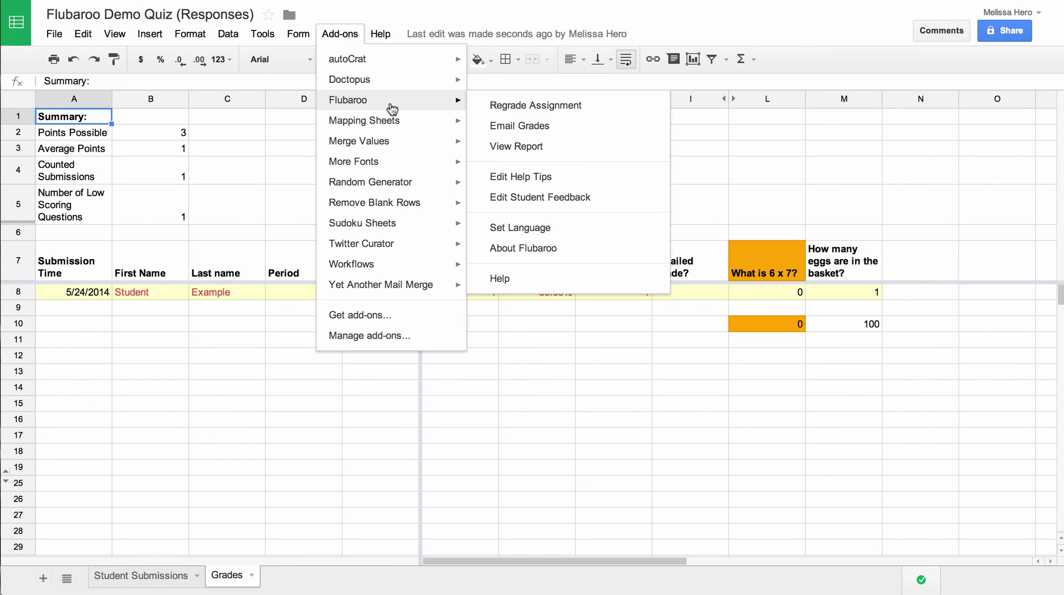
pyautogui.click(519, 129)
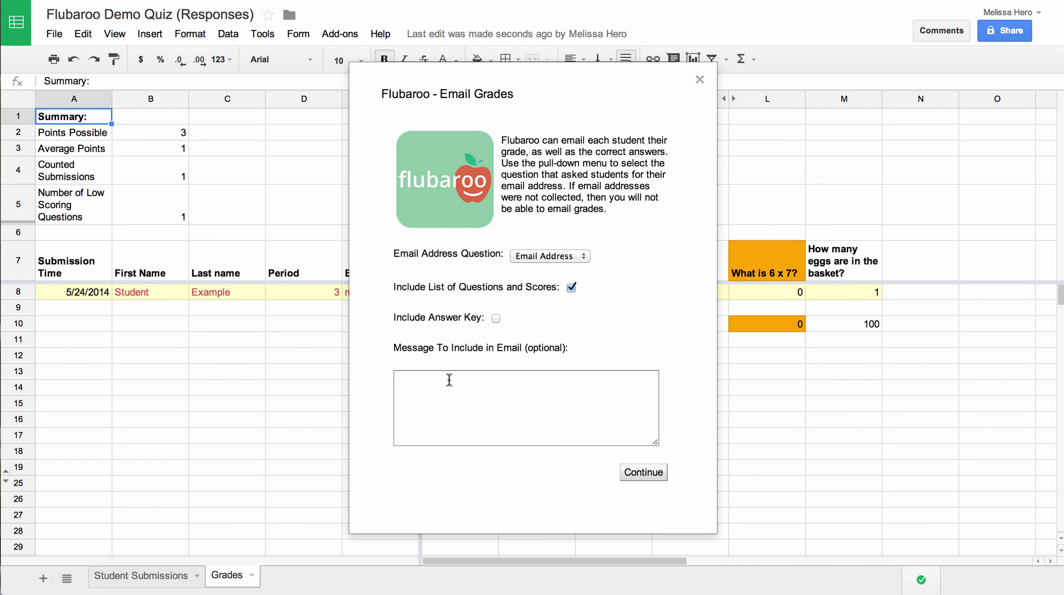
pyautogui.click(649, 474)
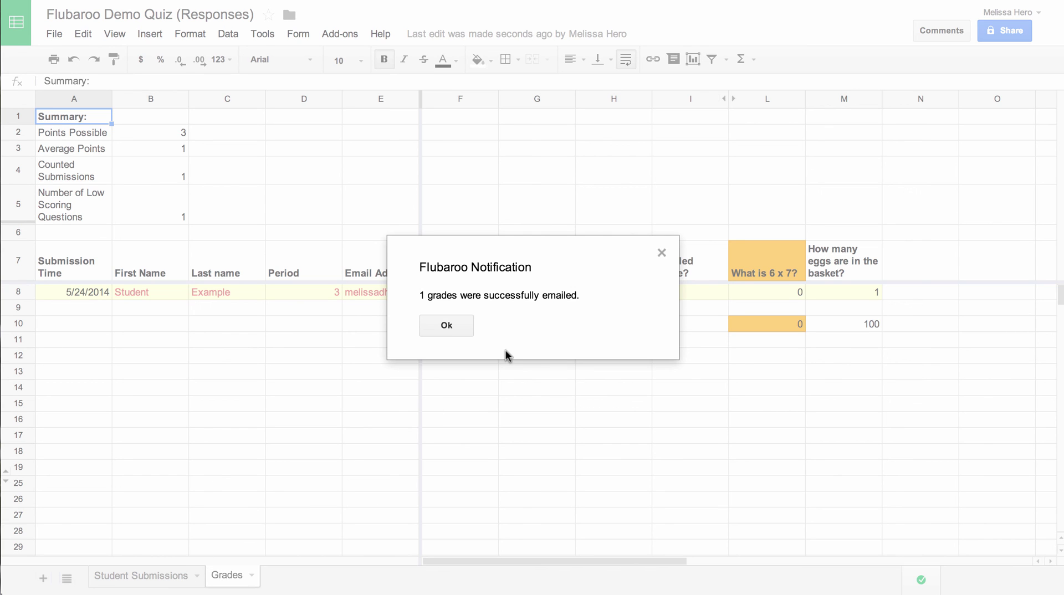
pyautogui.click(662, 253)
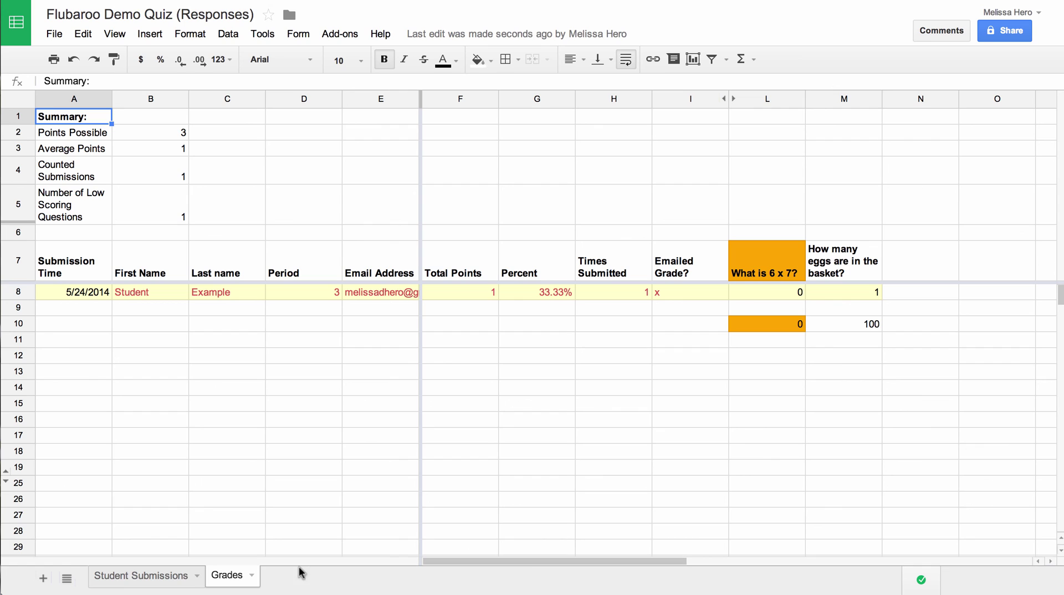
# Review the original responses in the Student Submissions sheet and return to the Grades sheet
pyautogui.click(178, 576)
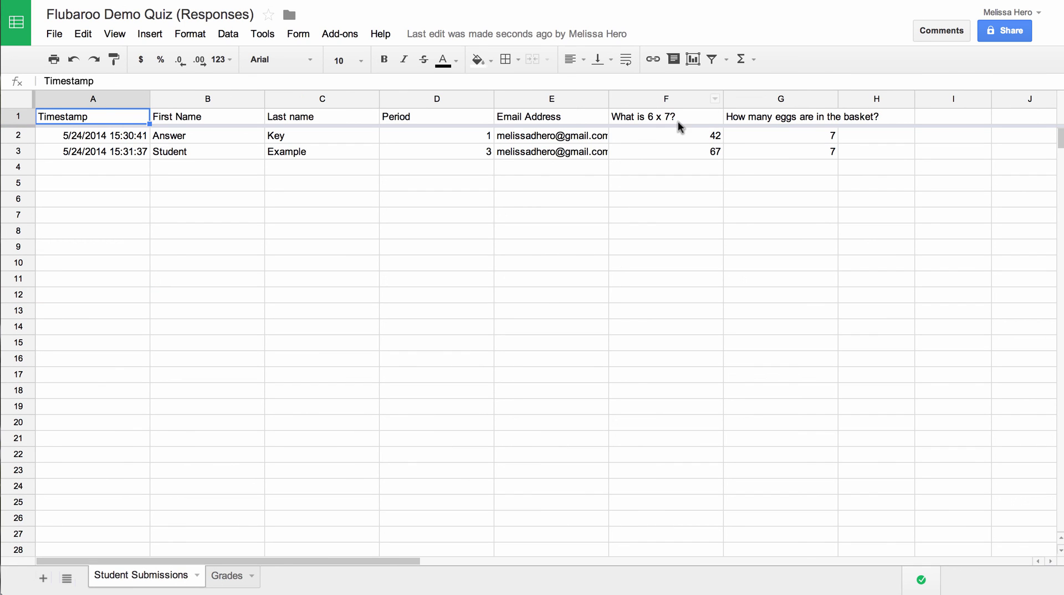
pyautogui.click(225, 578)
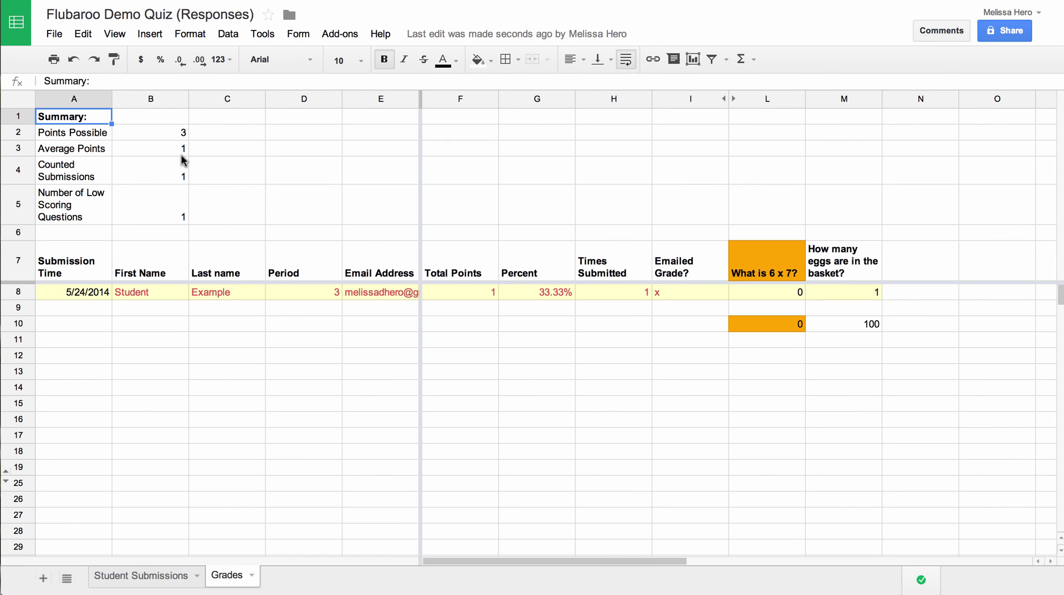